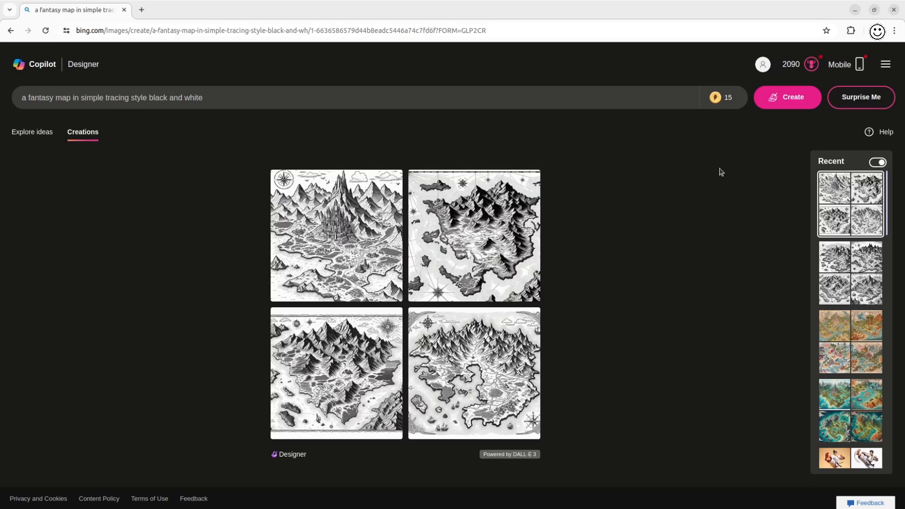
Step: Clear the fantasy map prompt, look at the Explore ideas gallery and return to the Creations view
double_click(403, 95)
left_click(684, 97)
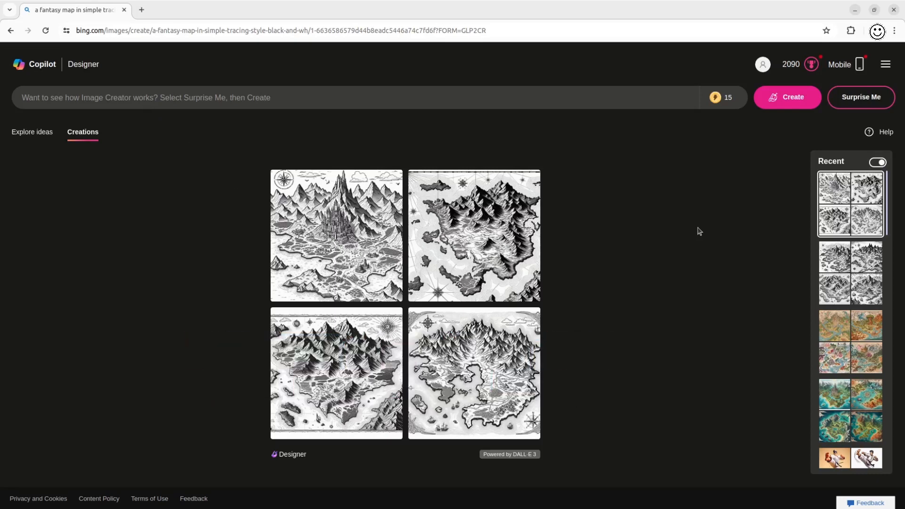
left_click(46, 132)
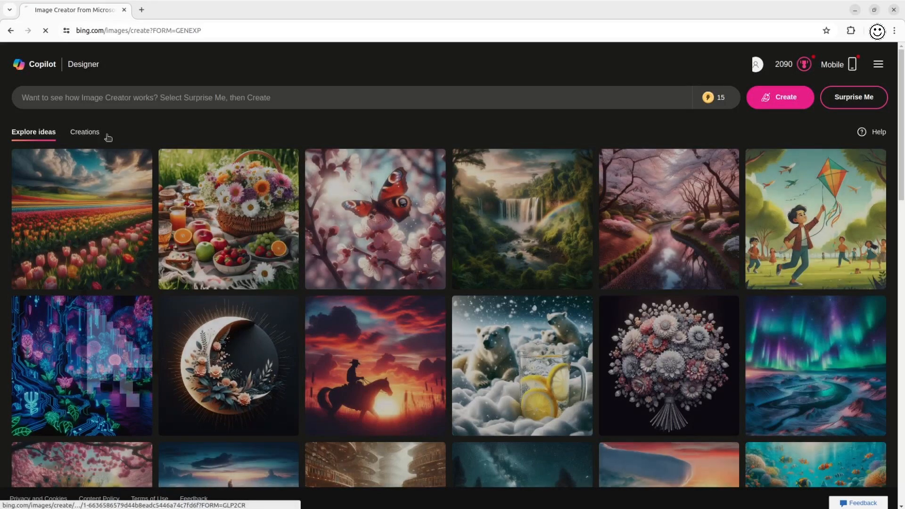
left_click(83, 136)
Step: Generate images from the prompt "young lady walking outside a victorian era mansion, in the style of hatching"
left_click(685, 98)
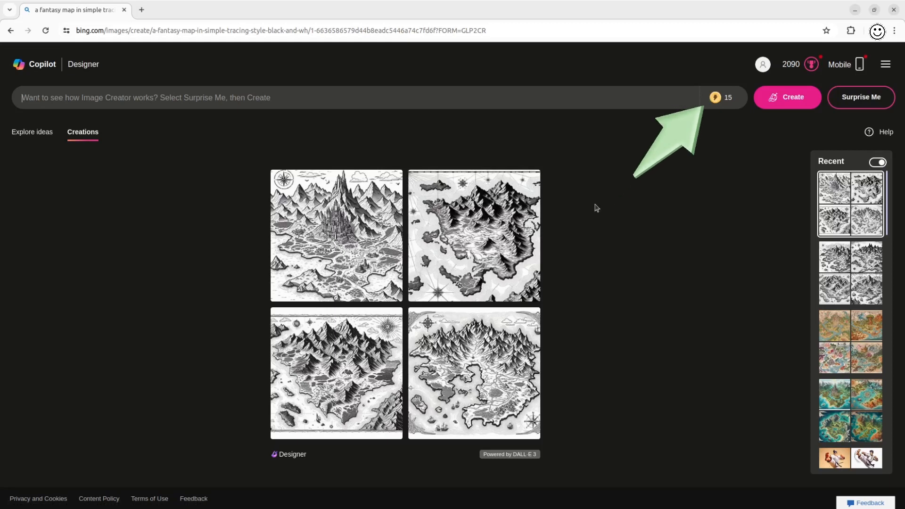
mouse_move(702, 100)
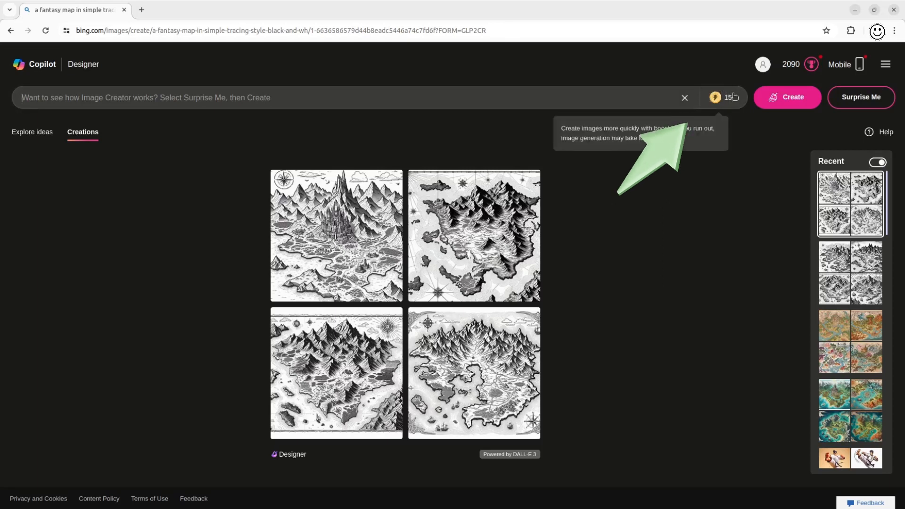
mouse_move(727, 107)
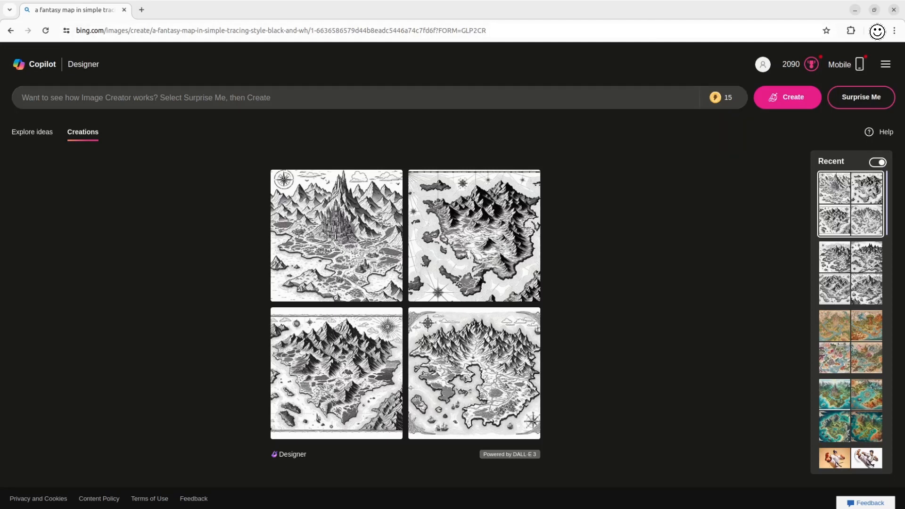
type("young lady walking")
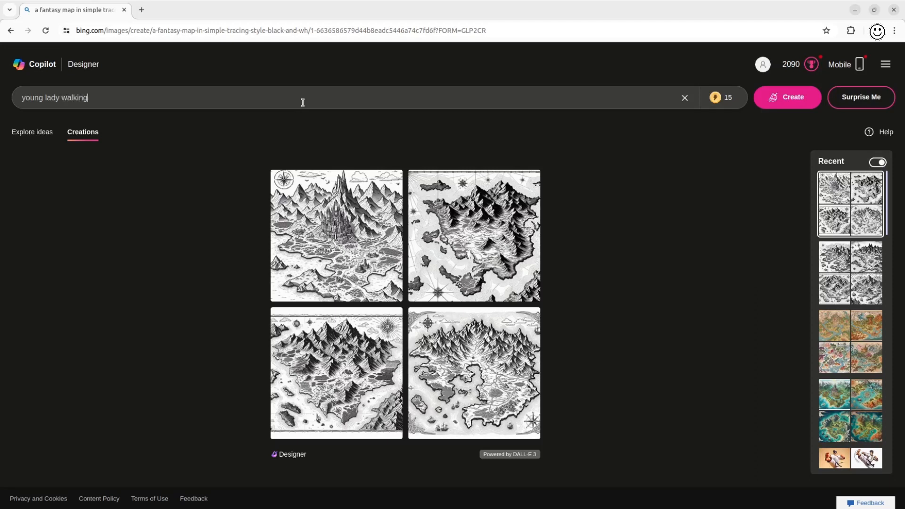
type(" outside a victorian era man")
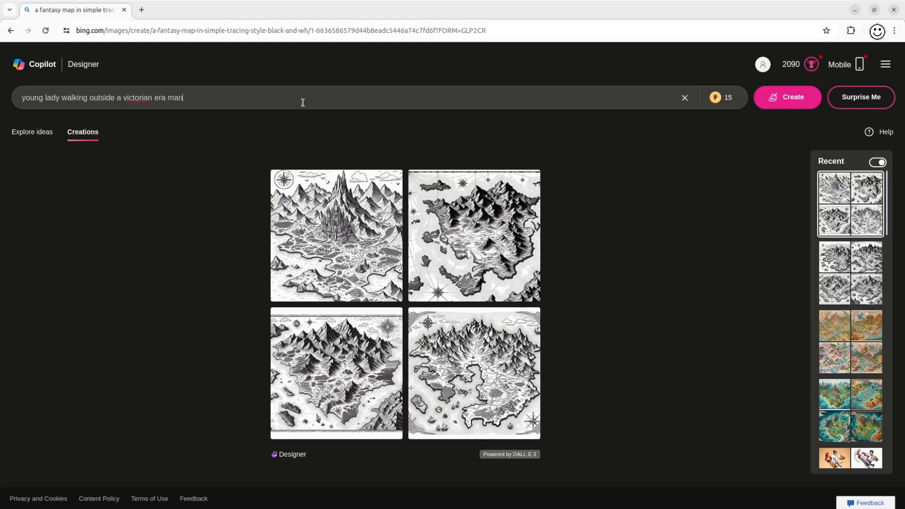
type("sion, in the style of hatching")
left_click(787, 99)
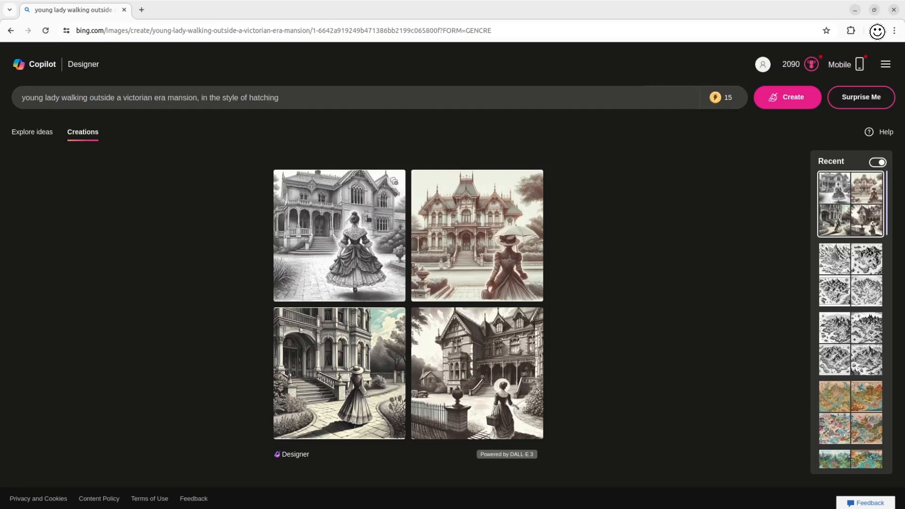
Step: View all four generated hatching-style mansion images at full size, one after another
left_click(366, 237)
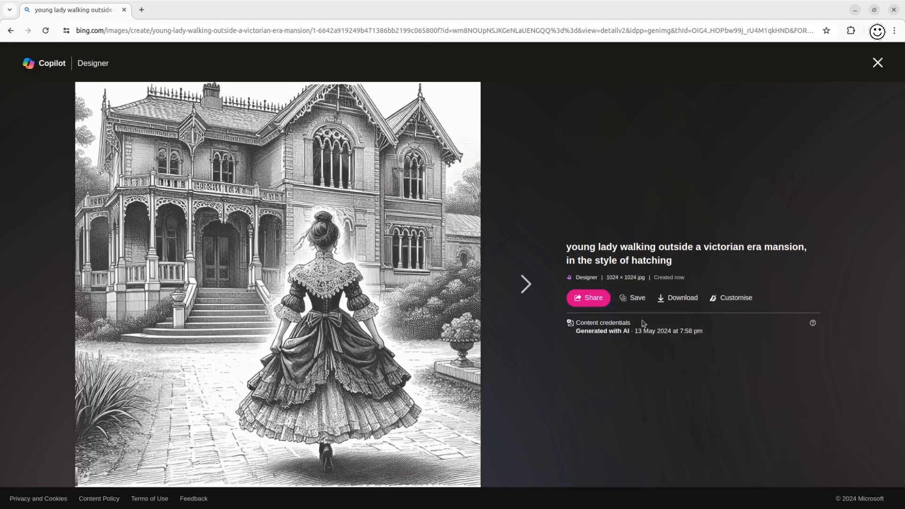
left_click(519, 284)
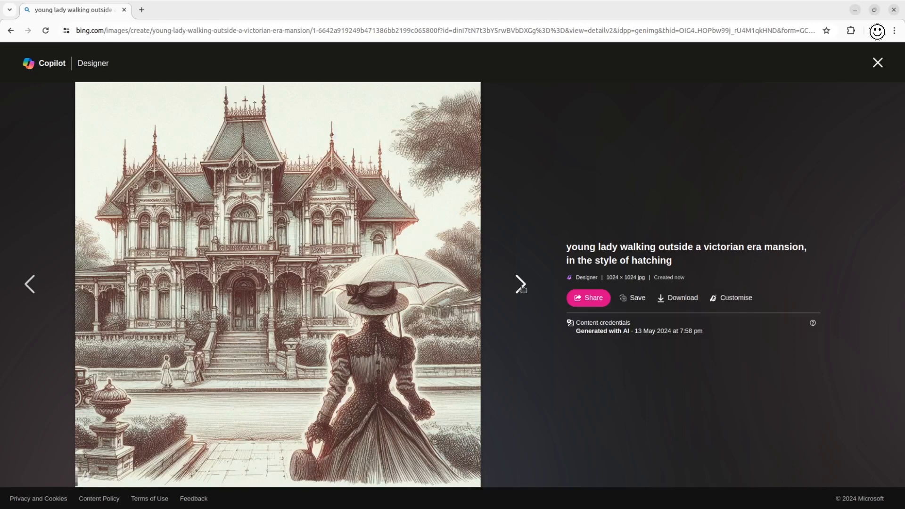
left_click(520, 284)
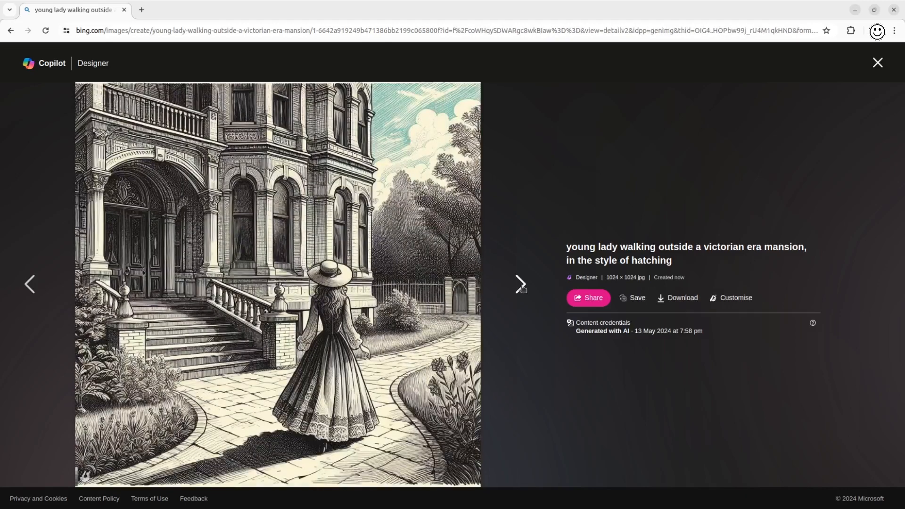
left_click(521, 286)
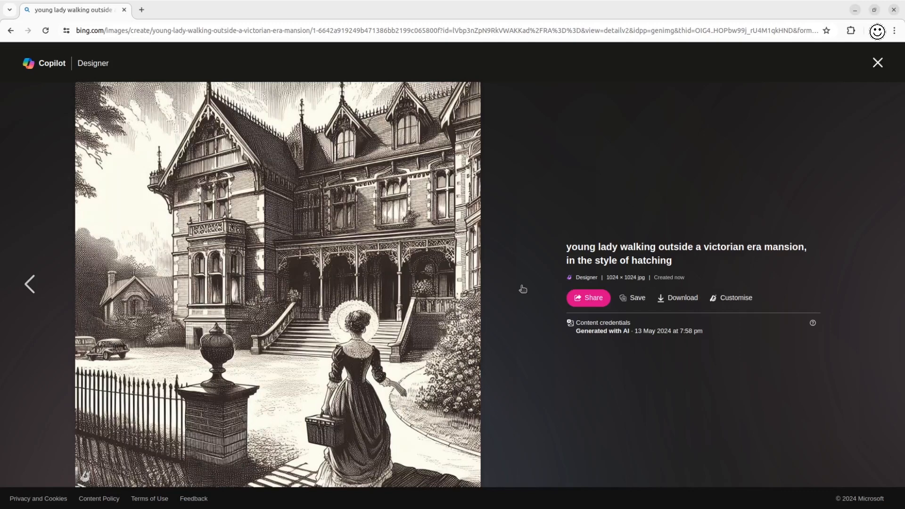
left_click(523, 289)
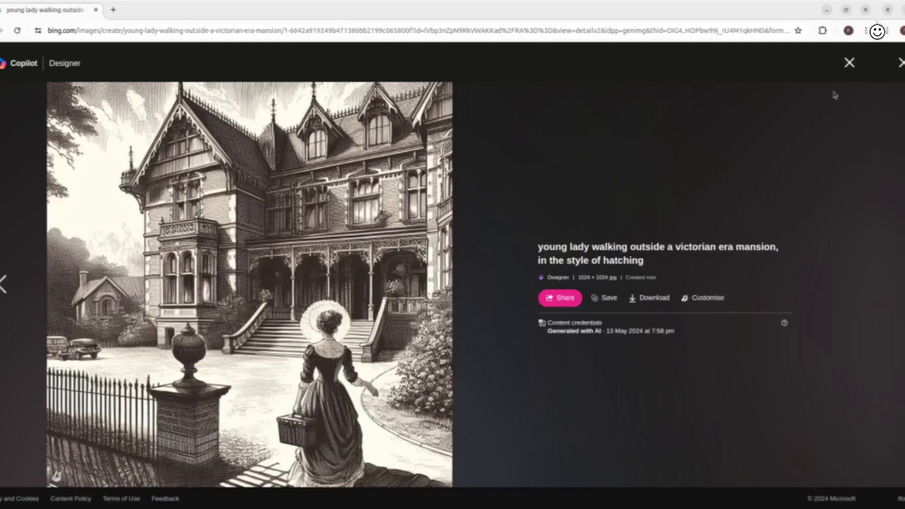
Step: Generate images with "like Downton Abbey, a butler waiting in the front door" added and the style changed to "pen and ink hatching black and white"
type("like ")
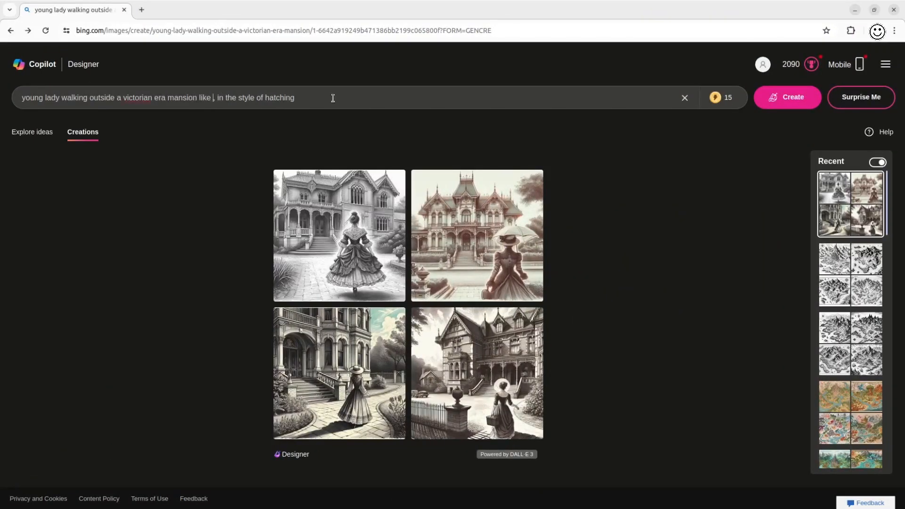
type("Downton")
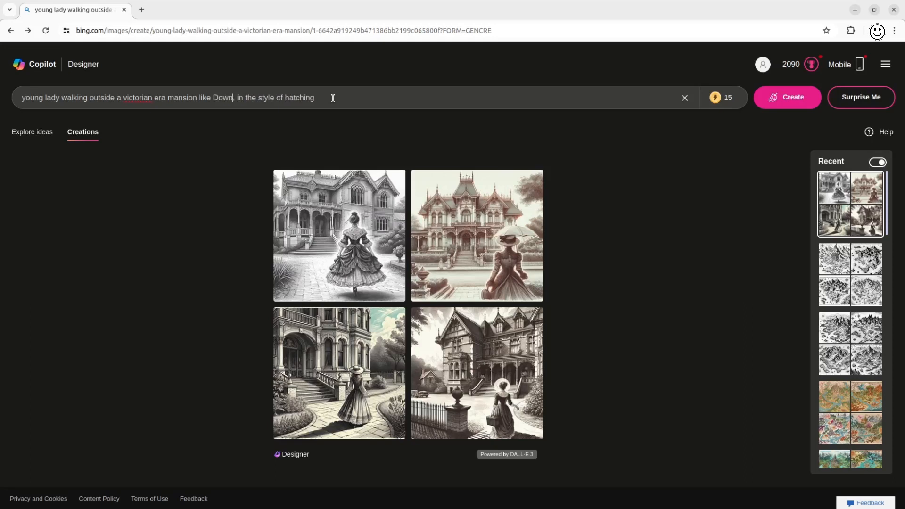
type(" Abbey, a but, in the style")
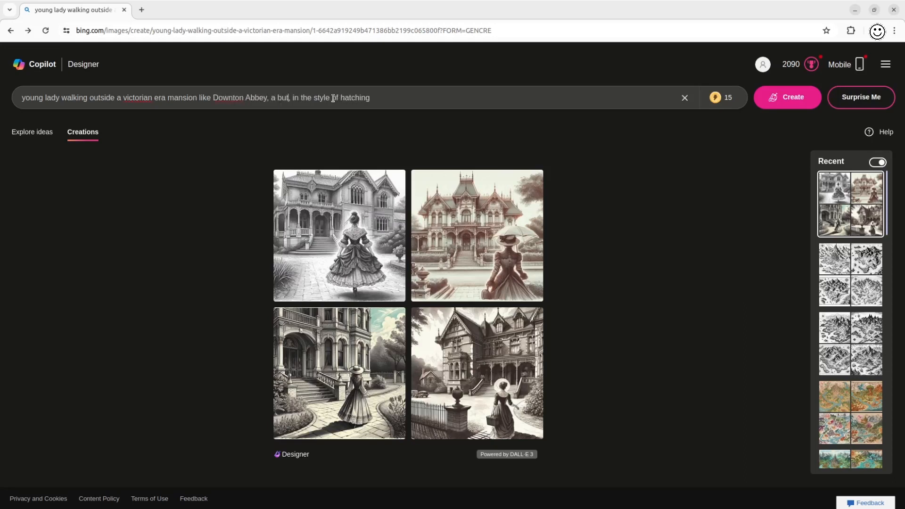
key("BackSpace")
key("BackSpace")
type("ler waiting in the front door, in the style of ")
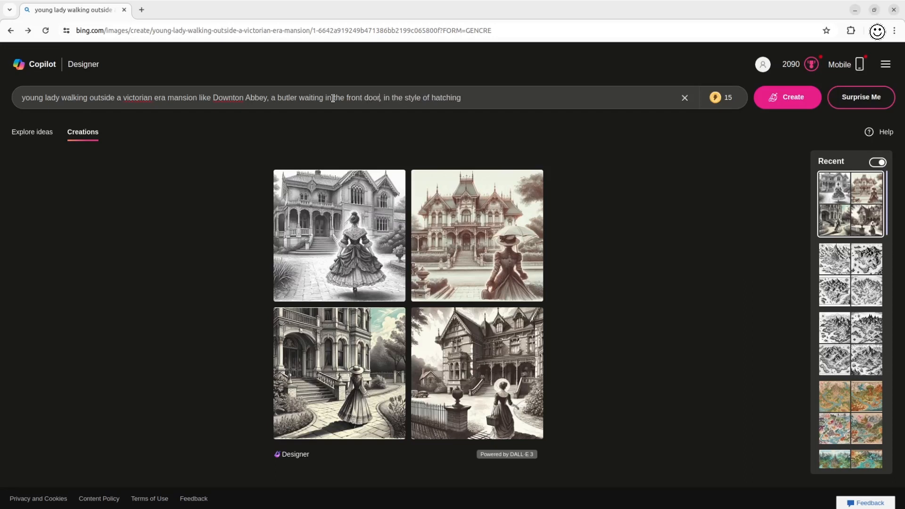
type("pen and ink hatching black and white")
left_click(798, 98)
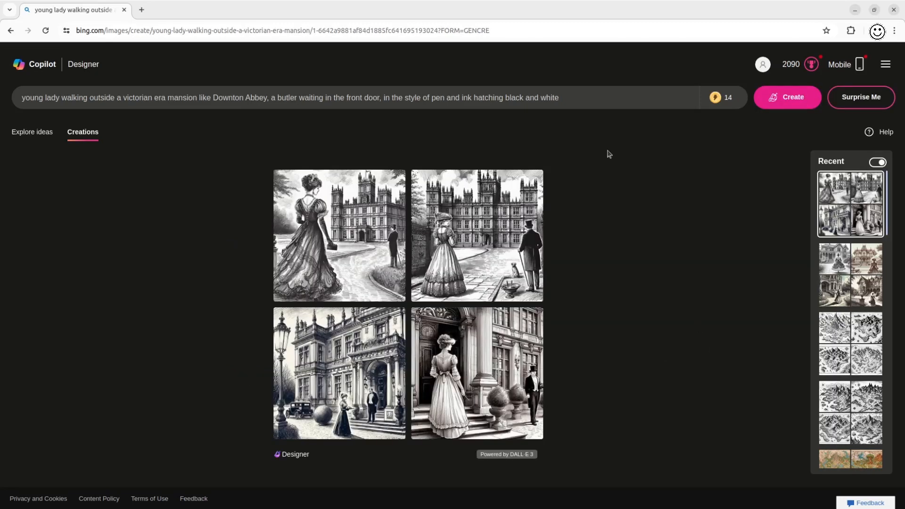
Step: Examine each of the four pen-and-ink mansion images at full size, and return to the results grid
left_click(335, 174)
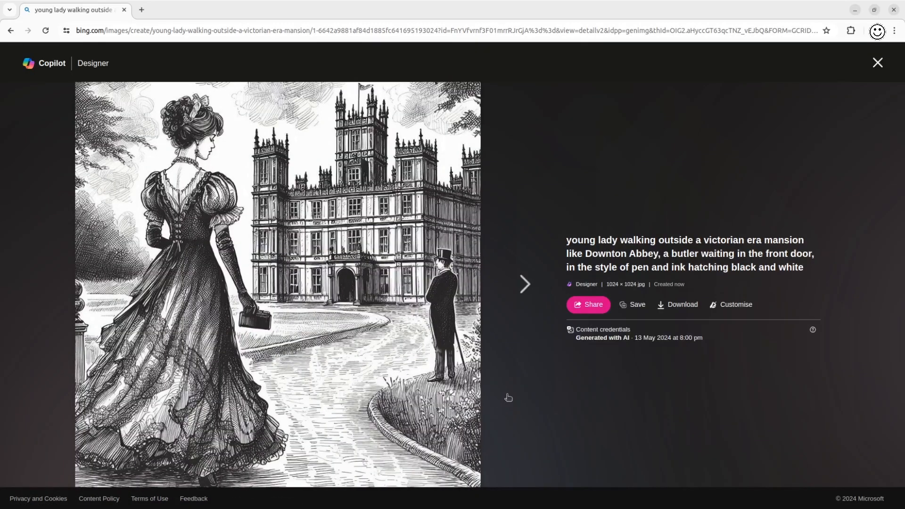
left_click(520, 284)
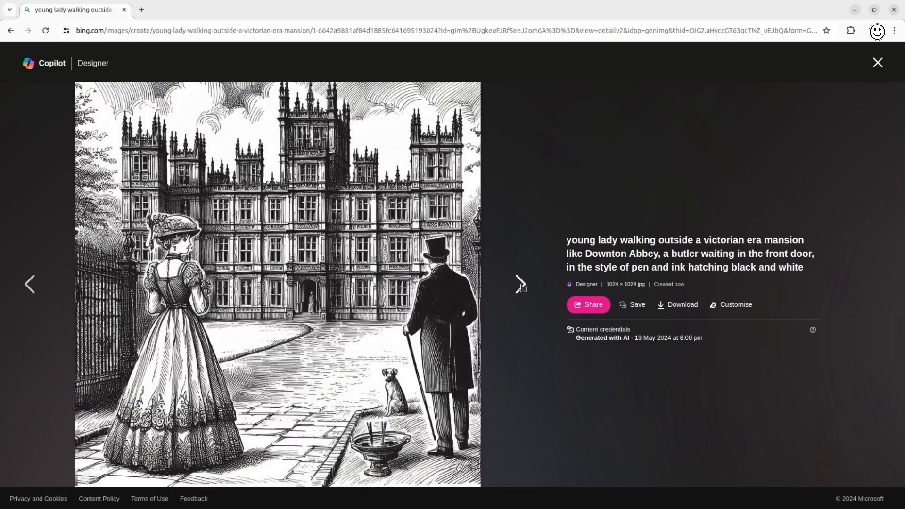
left_click(521, 285)
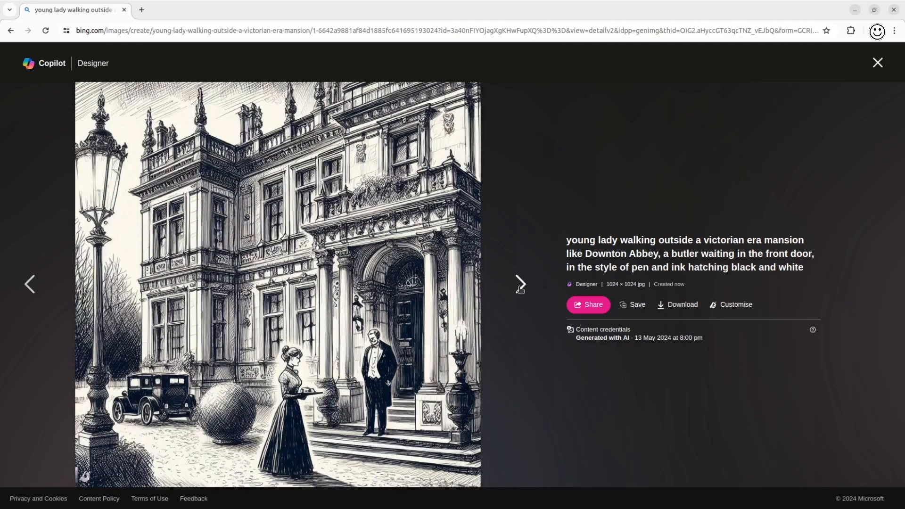
left_click(520, 285)
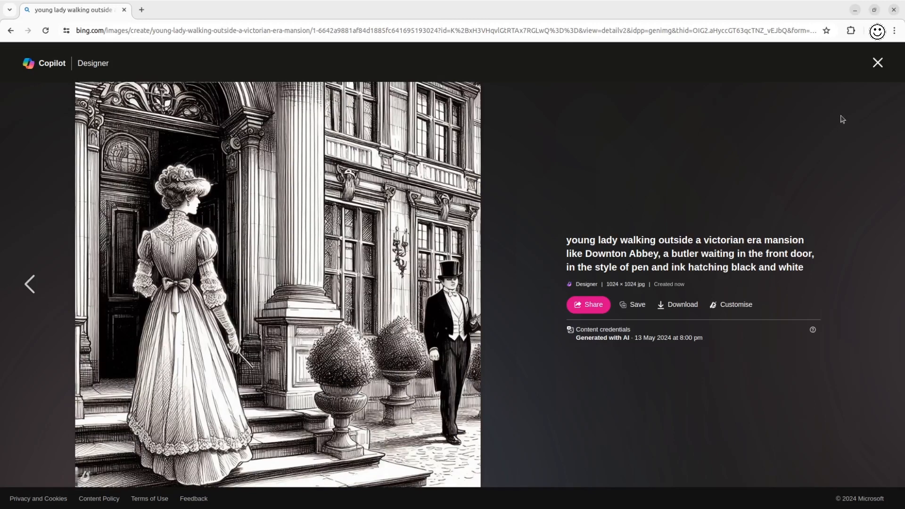
left_click(878, 63)
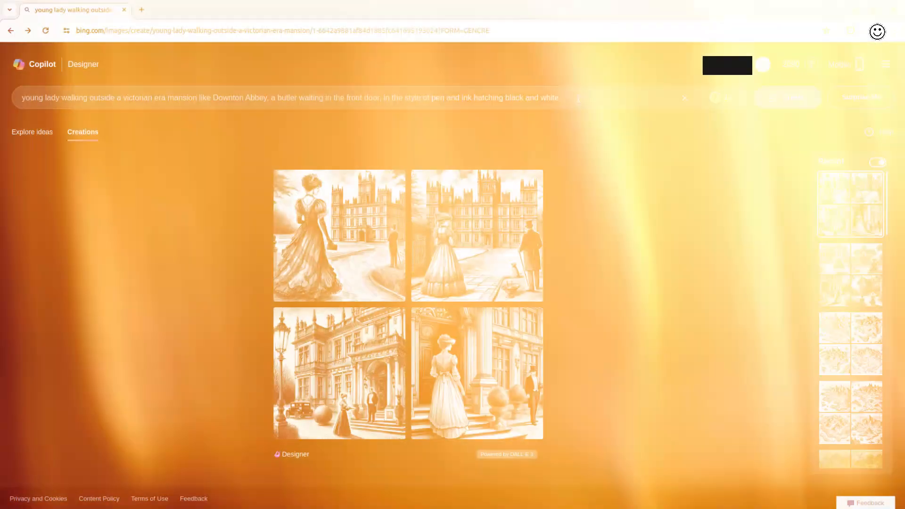
Step: Replace the style wording in the prompt with "Antoine de Saint-Exupery watercolor" and generate new images
left_click_drag(432, 98, 578, 98)
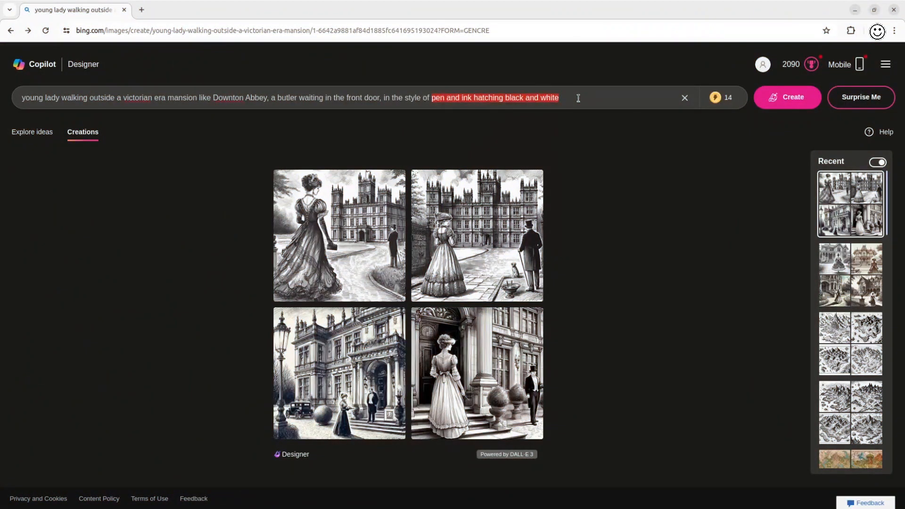
type("An")
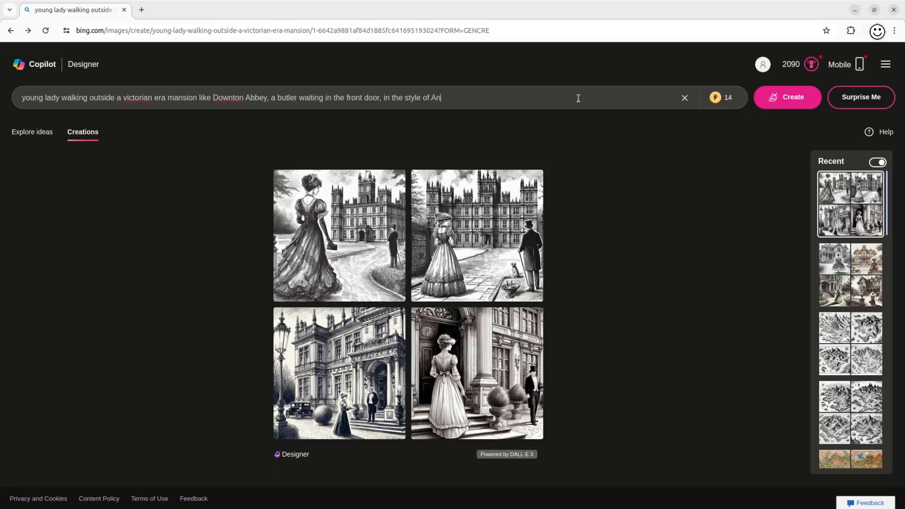
type("toine de Saint-Exupery watercolor")
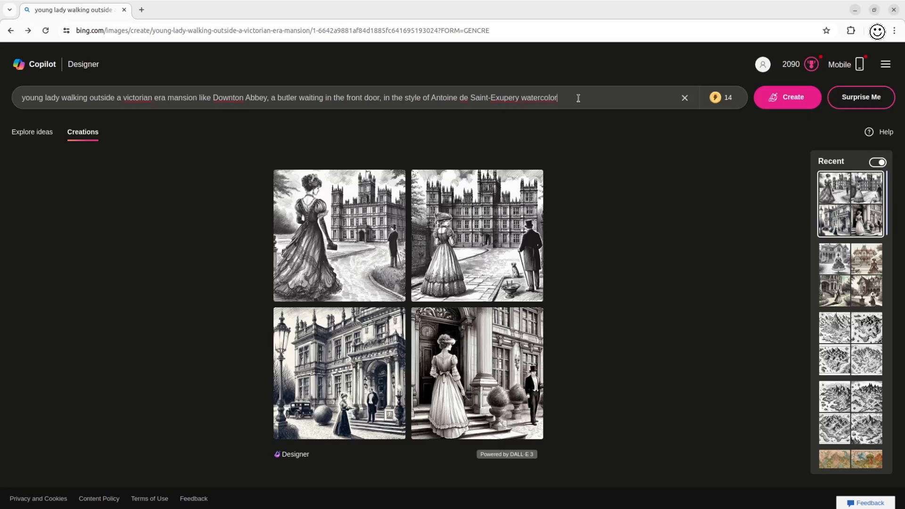
left_click(799, 99)
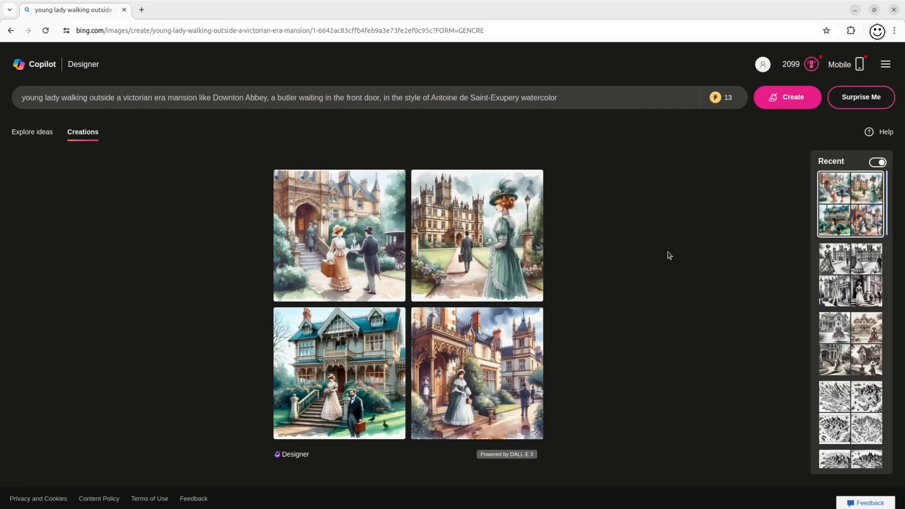
Step: Look through the four watercolor mansion images at full size, and close the enlarged view
left_click(296, 242)
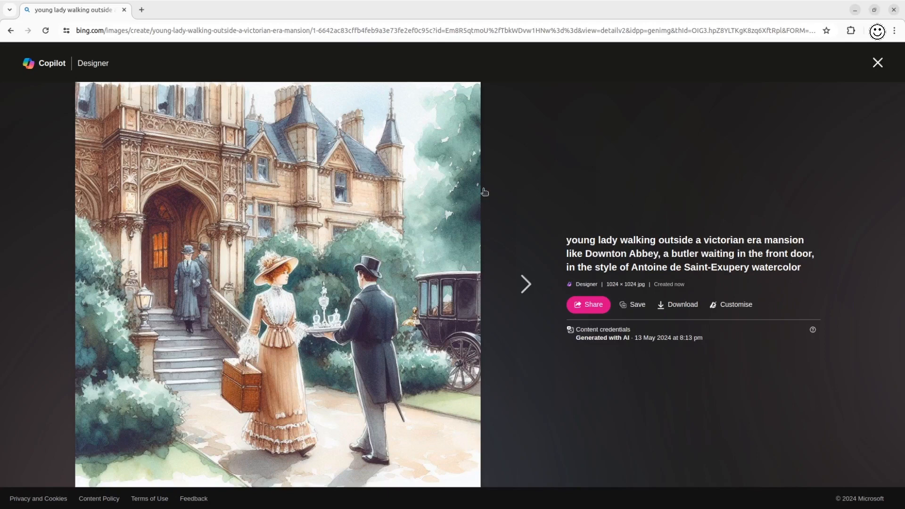
left_click(521, 284)
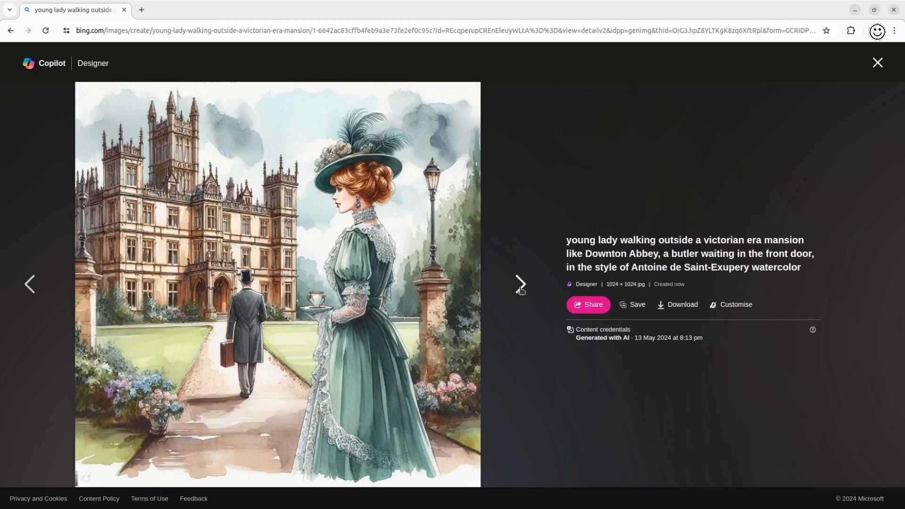
left_click(521, 289)
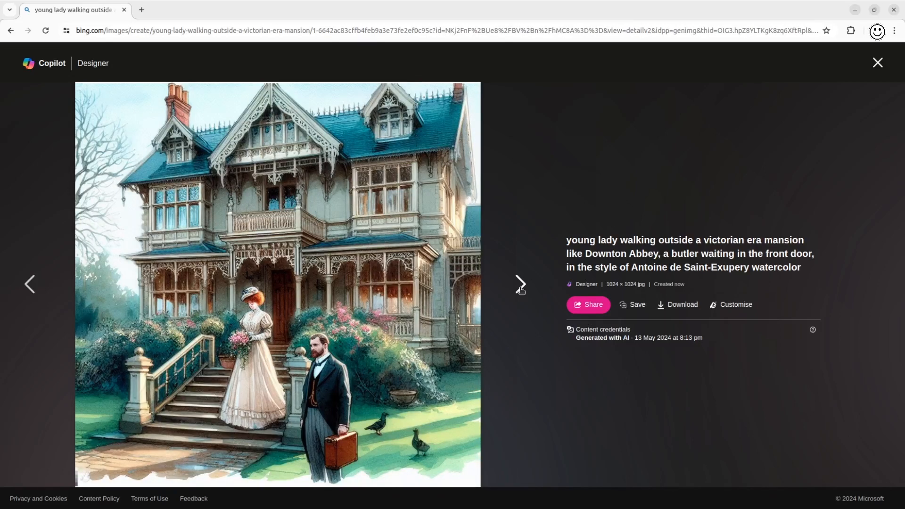
left_click(521, 285)
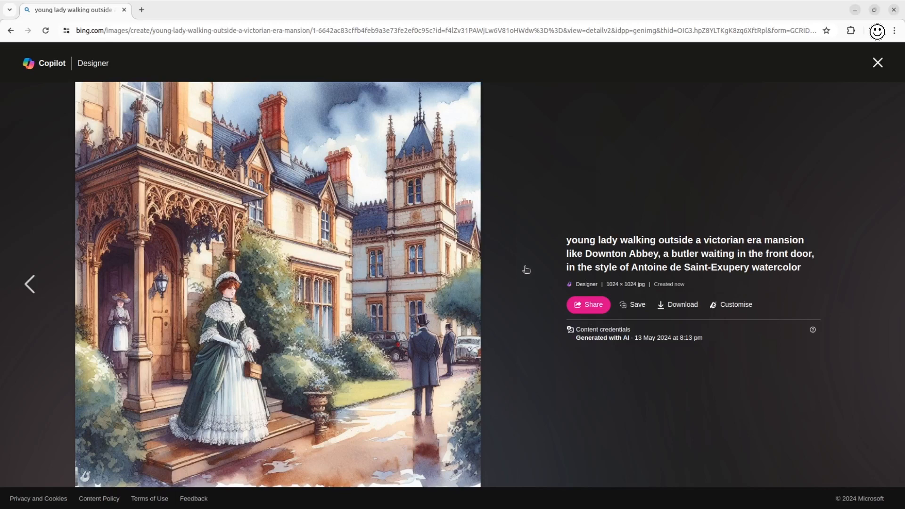
left_click(878, 62)
Step: Generate images from the prompt "Boy sitting in a dock with a fishing pole under a full moon, in the style of Hergé Tin Tin"
type("B")
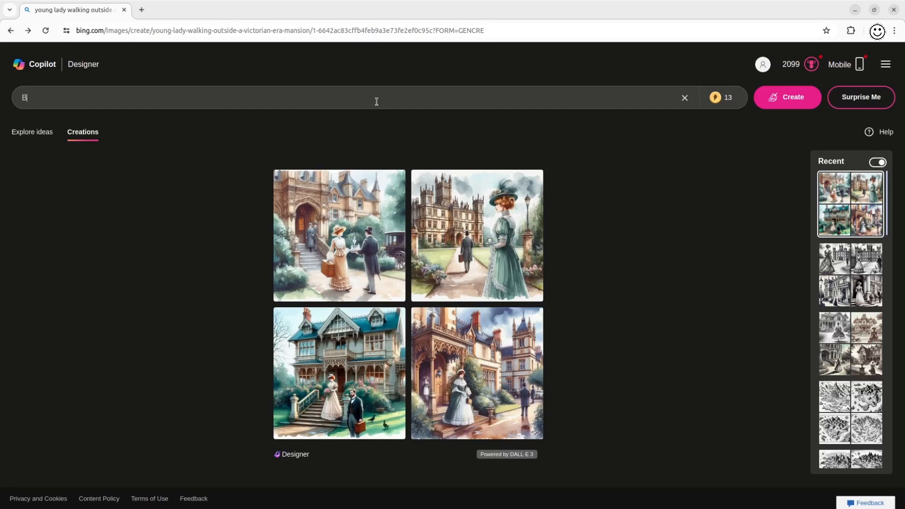
type("oy sitting in a dock with a fishing pole under a")
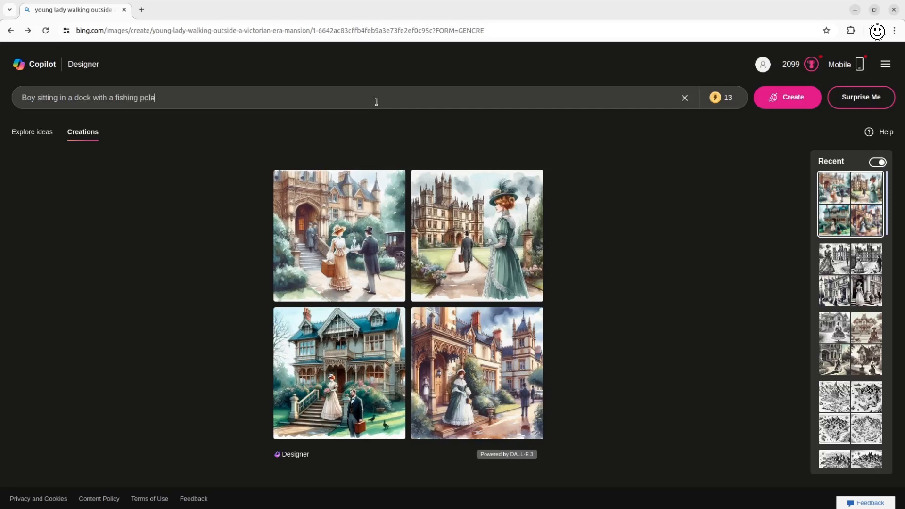
type("l moon, in the style of ")
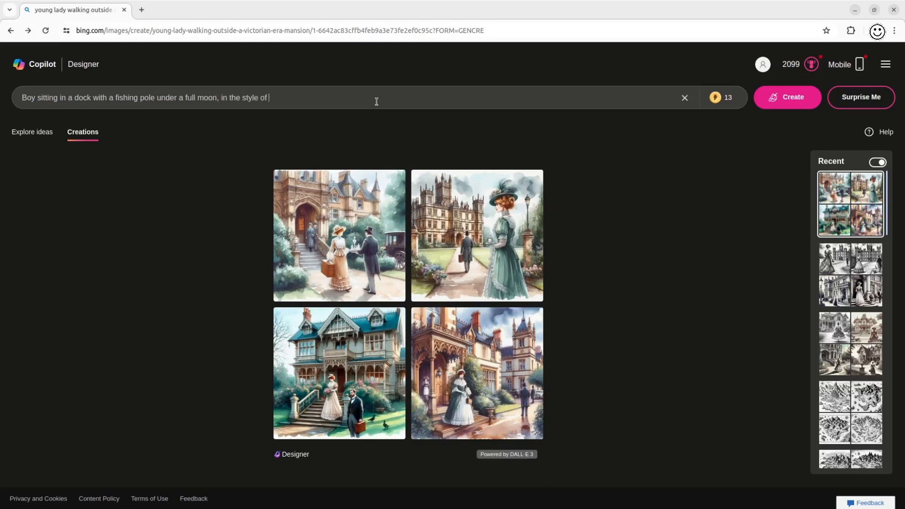
type("hHergé Tin Tin")
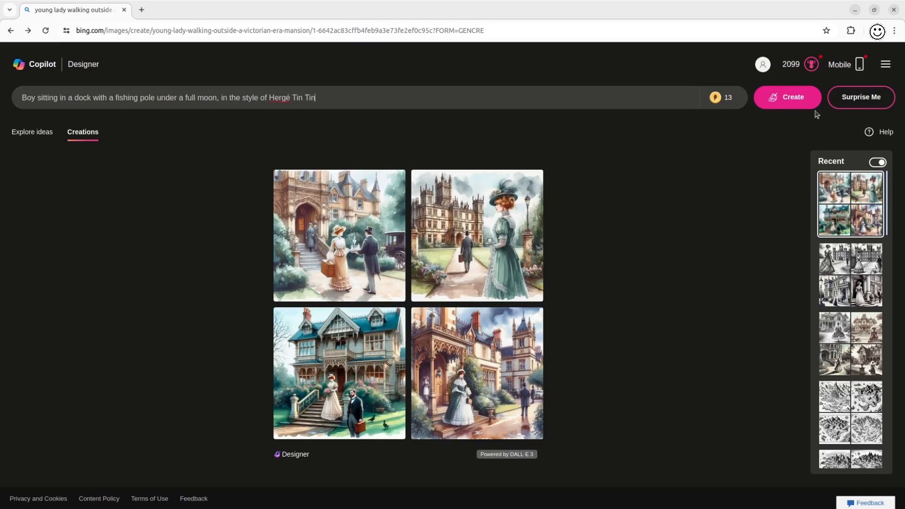
left_click(792, 109)
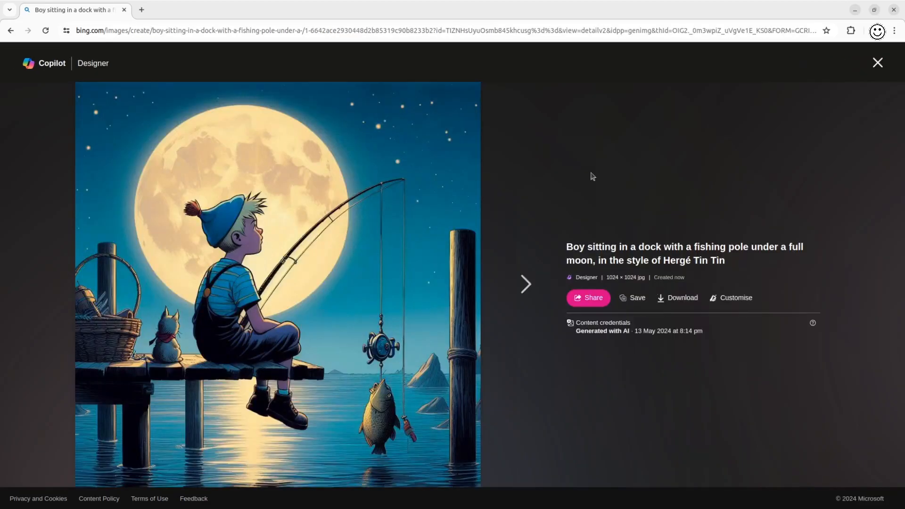
Step: Look through the enlarged Hergé-style images of the boy fishing, up to the fourth one
left_click(520, 285)
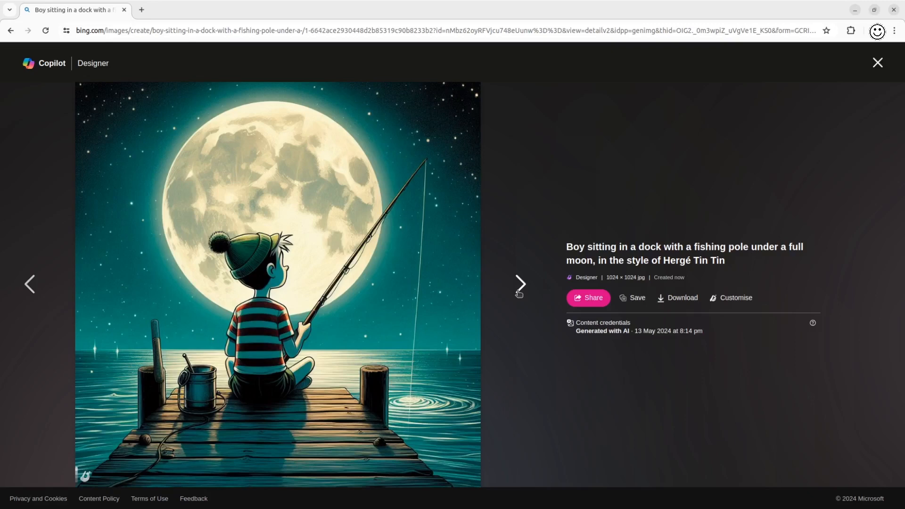
left_click(520, 285)
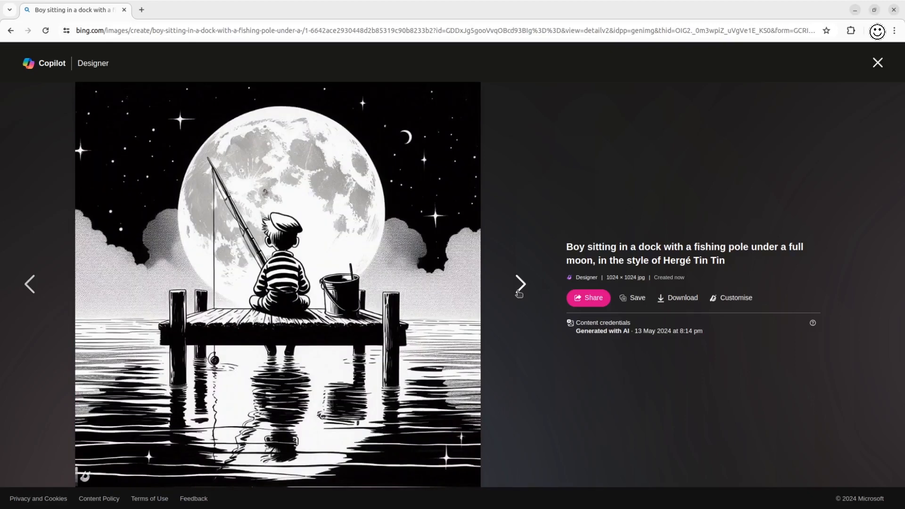
left_click(520, 285)
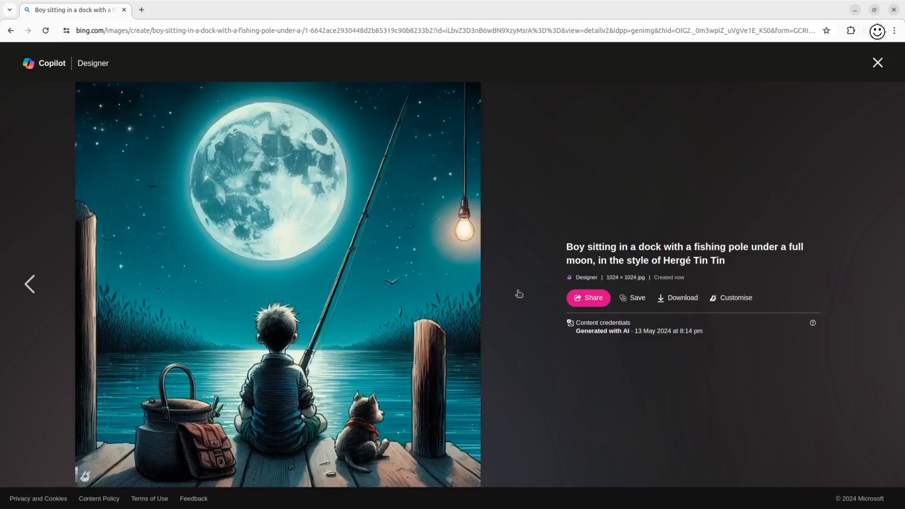
Step: Insert "black and white lithograph" before "in the style of Hergé Tin Tin" in the prompt and generate new images
left_click(219, 98)
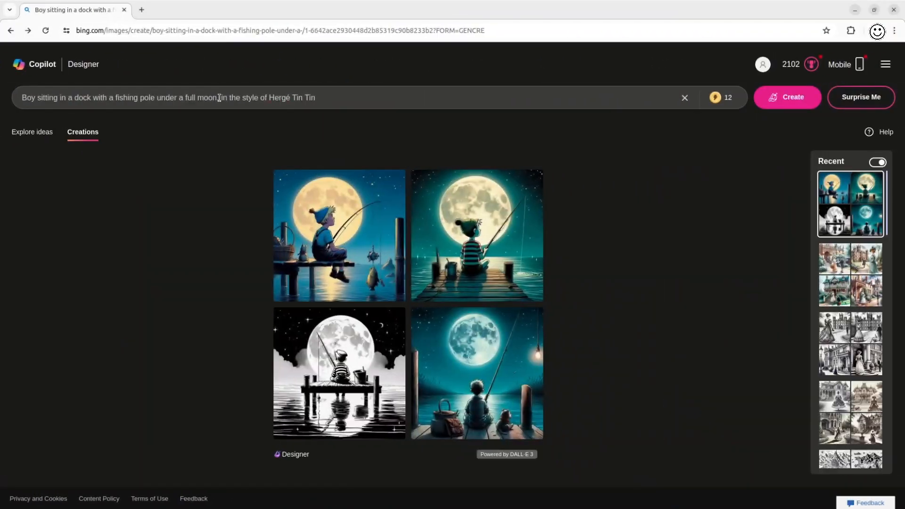
type("bla")
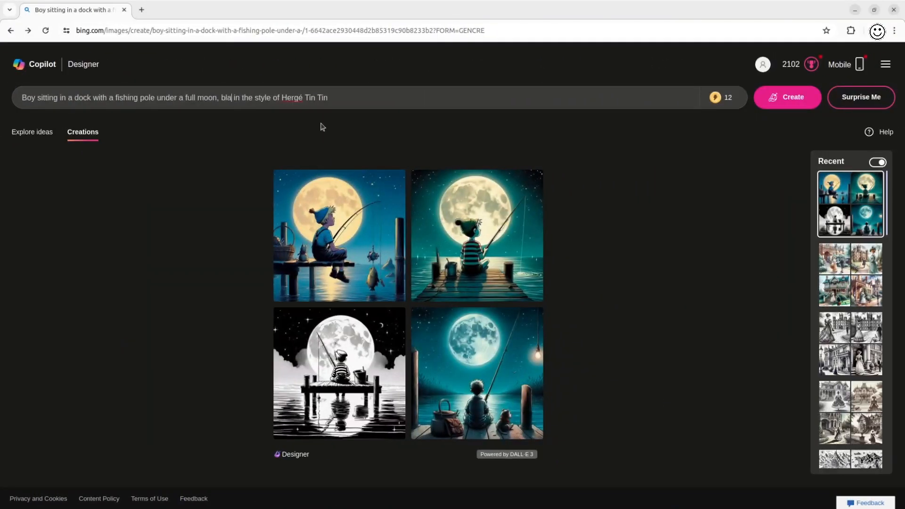
type("ck and white lit")
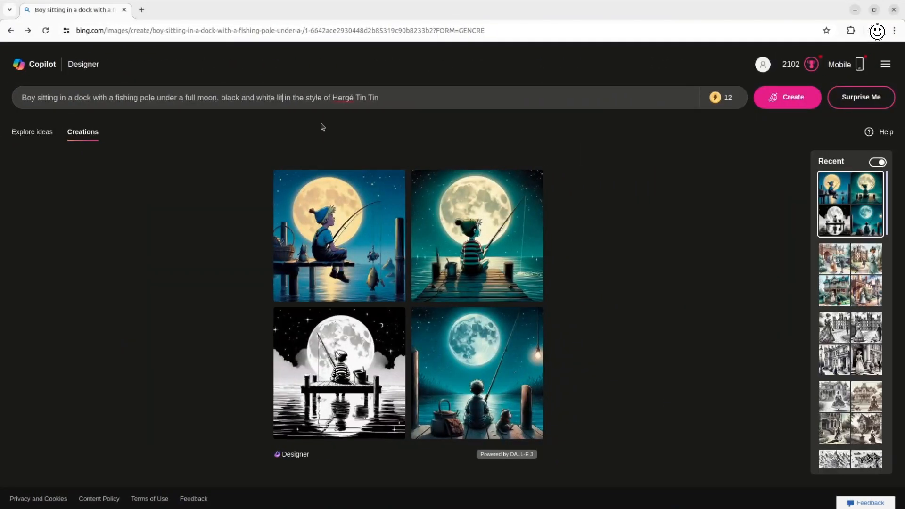
type("o")
key("BackSpace")
type("ho")
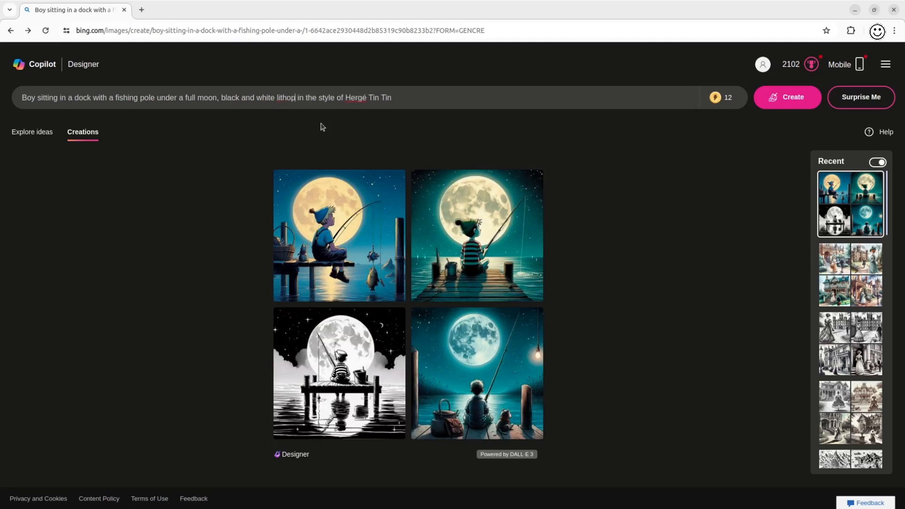
type("grapg")
key("BackSpace")
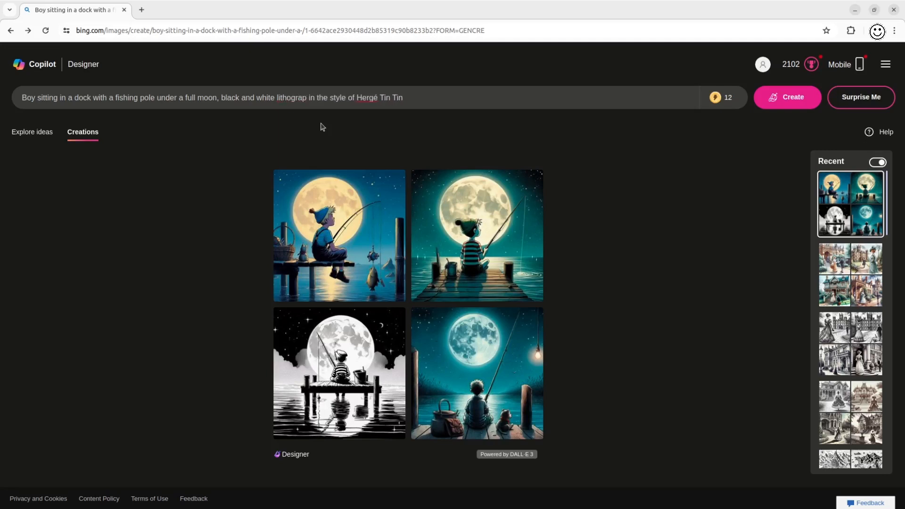
type("h")
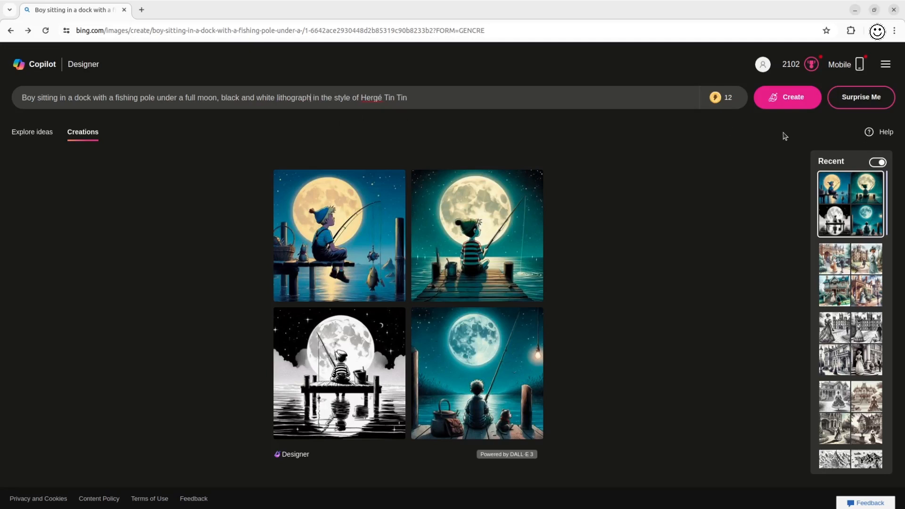
left_click(788, 94)
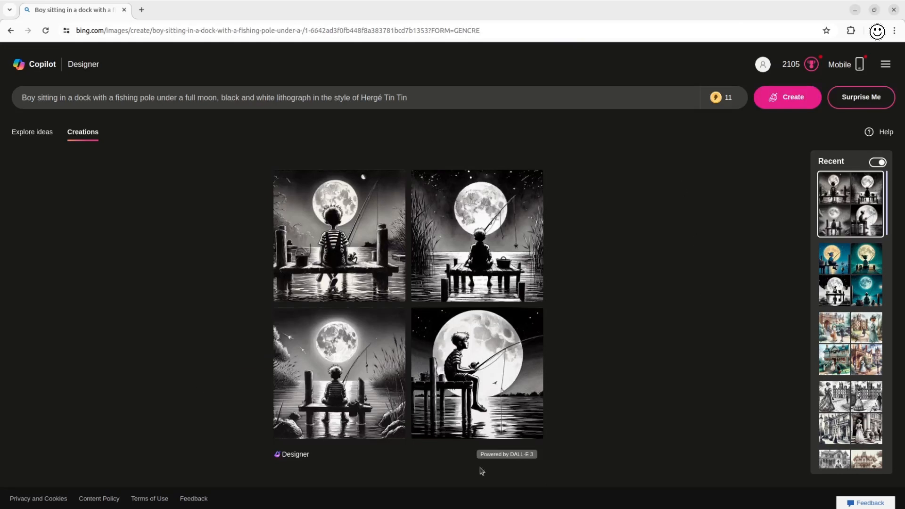
Step: Examine each of the four black-and-white lithograph images of the boy fishing at full size, and return to the results grid
left_click(368, 255)
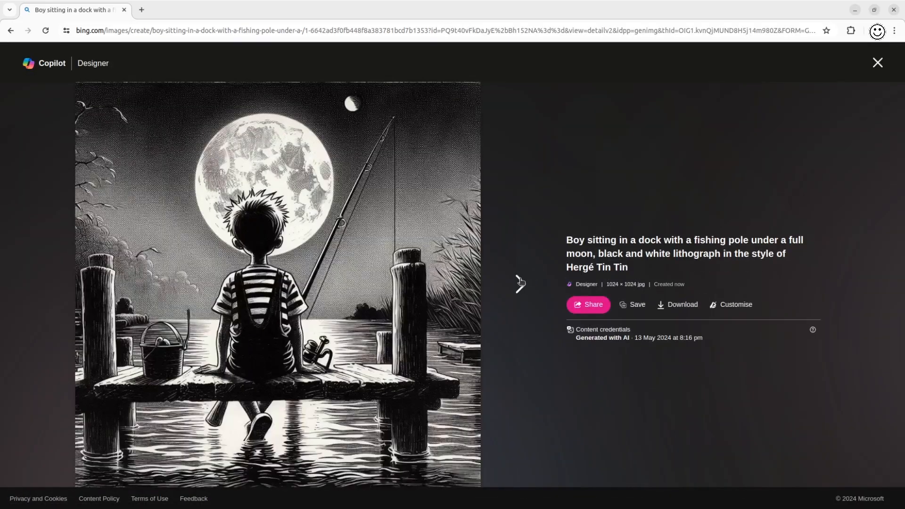
left_click(520, 282)
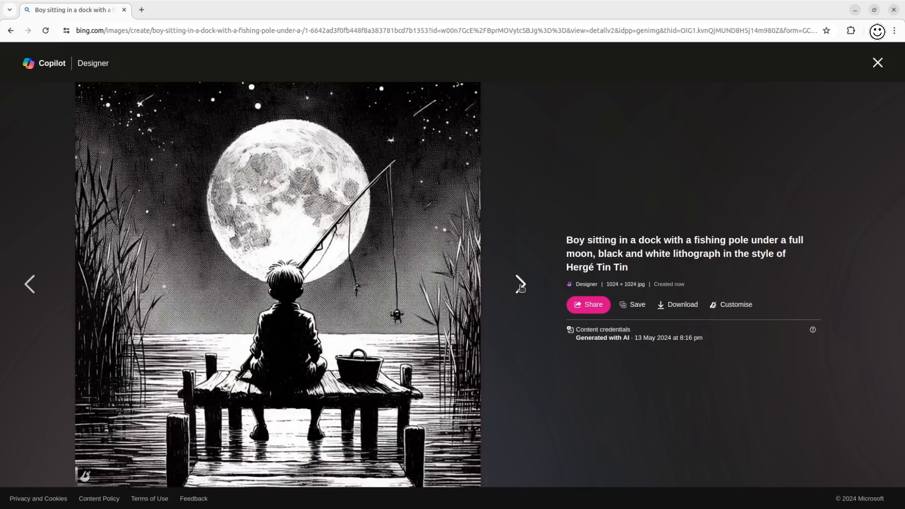
left_click(520, 285)
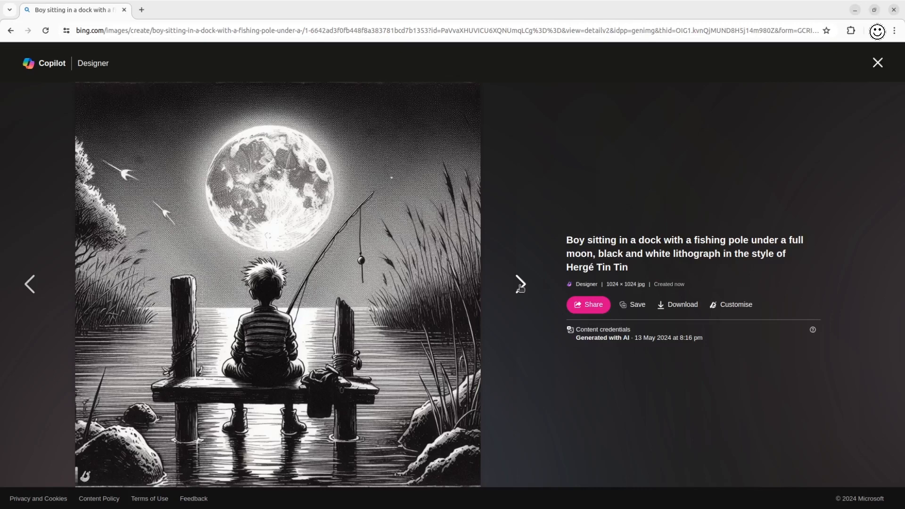
left_click(520, 286)
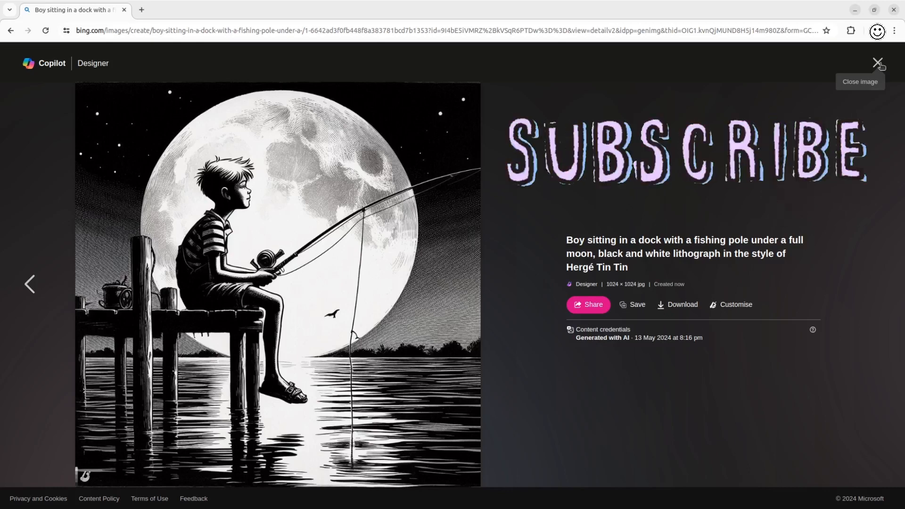
left_click(878, 63)
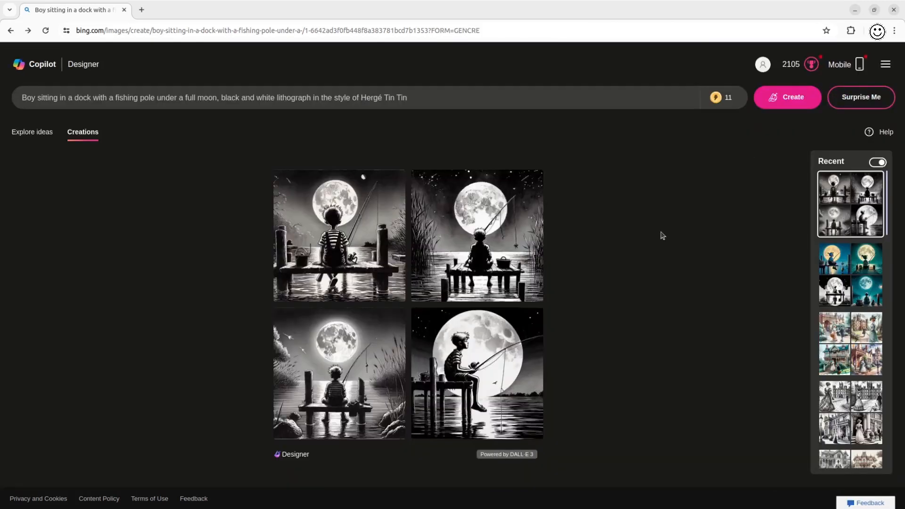